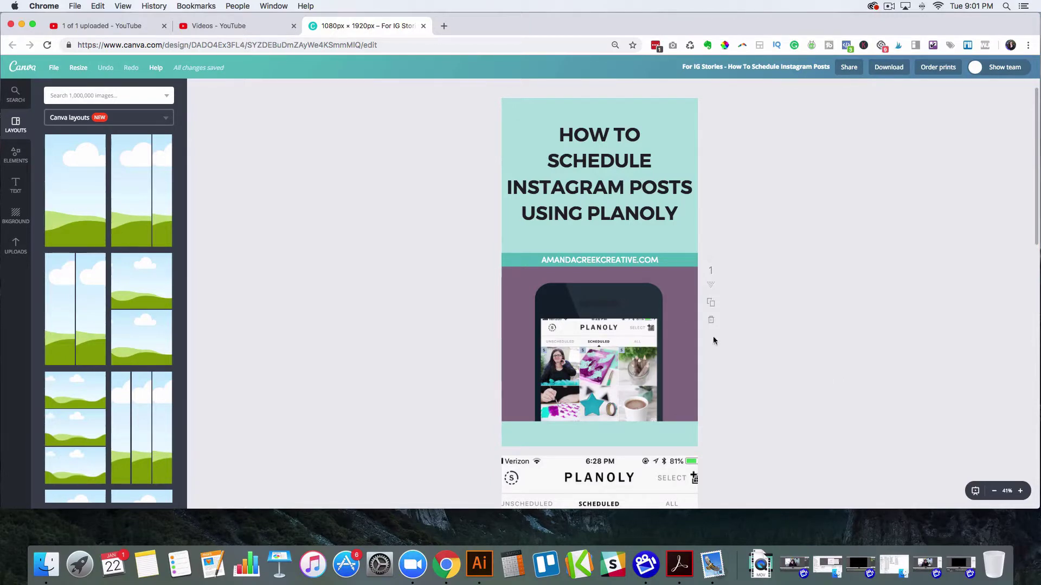
Delete the phone screenshot, retitle the story TEACH ON SKILLSHARE, and drop in the thumbs-up photo.
click(683, 304)
key(Delete)
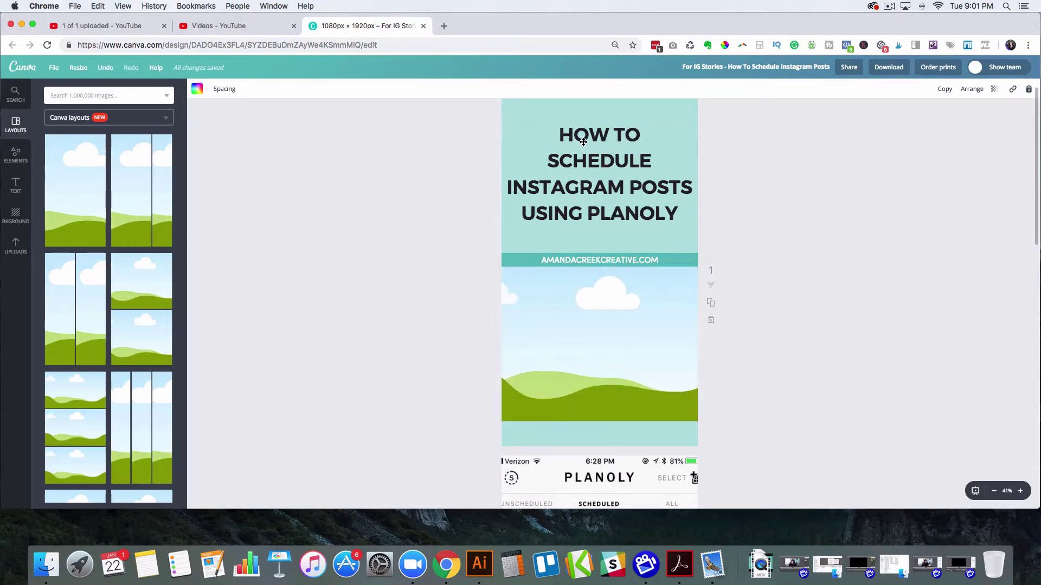
click(558, 134)
drag(559, 134, 679, 207)
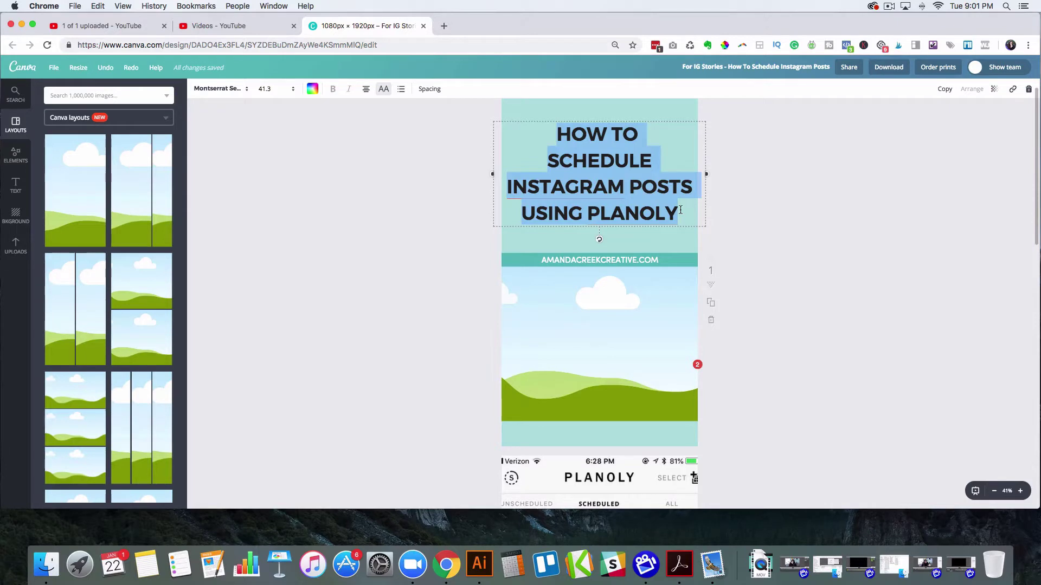
click(15, 245)
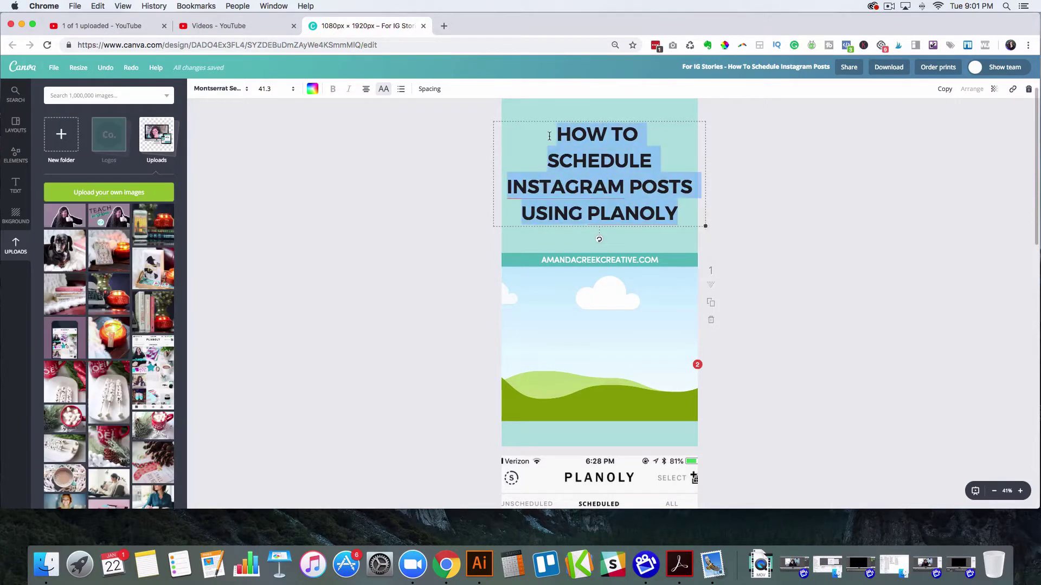
text(TEACH ON SKILLSHARE)
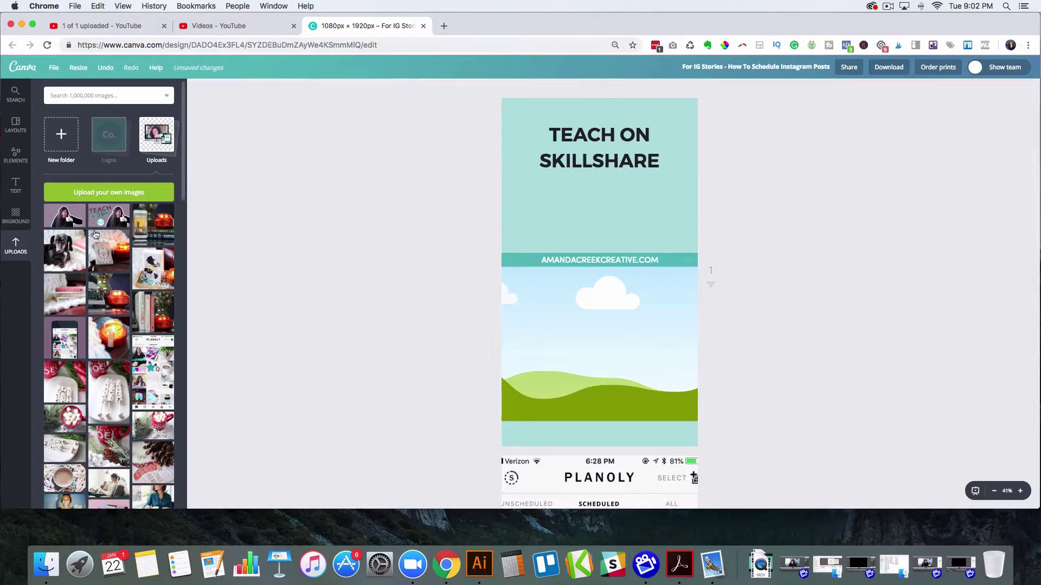
drag(64, 215, 599, 325)
click(426, 318)
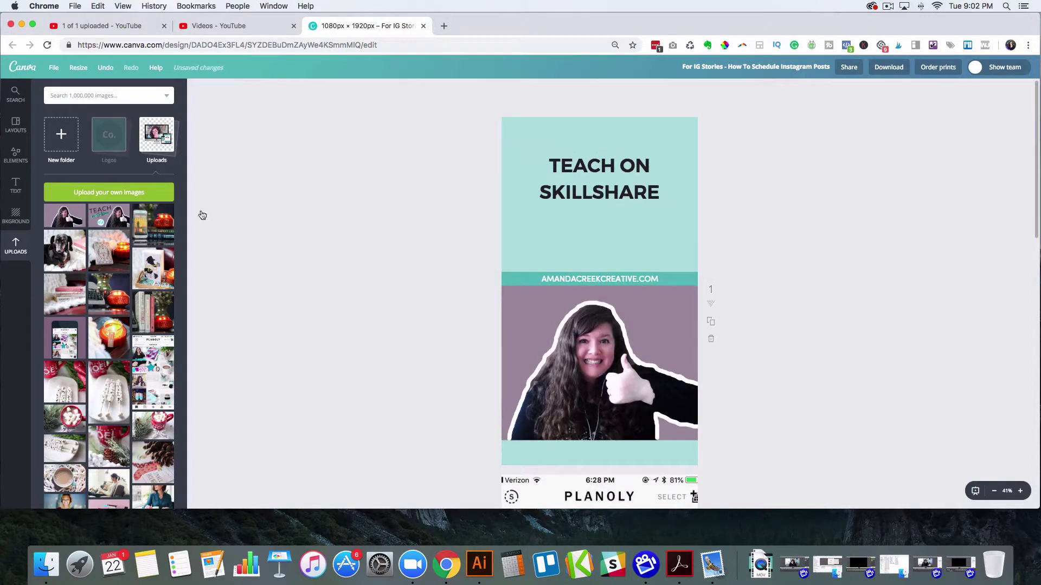
Add a subheading reading 'Become a teacher on Skillshare by teaching your creative skills!' under the title.
click(15, 184)
click(109, 154)
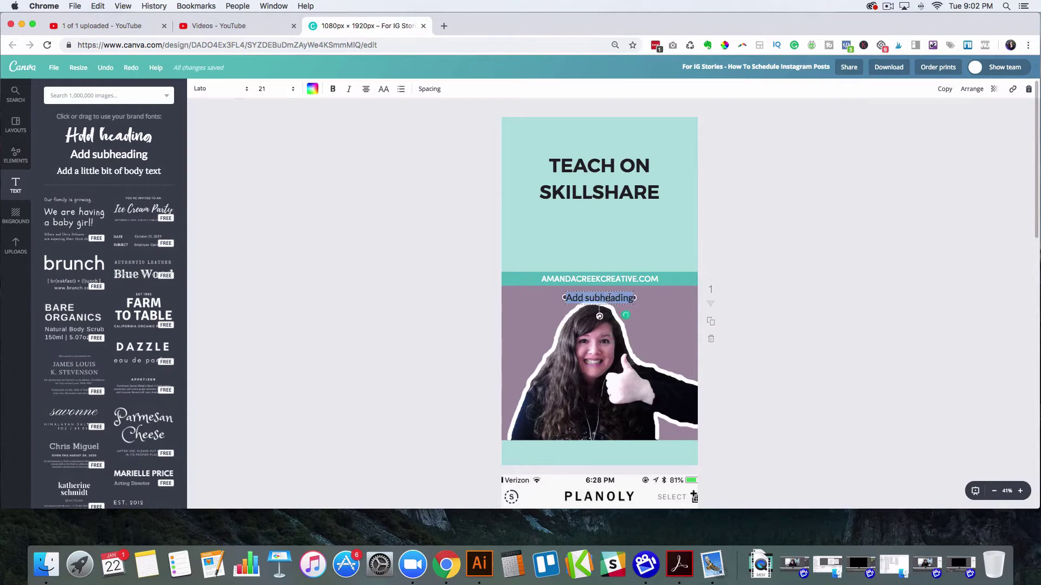
text(Become a teacher on)
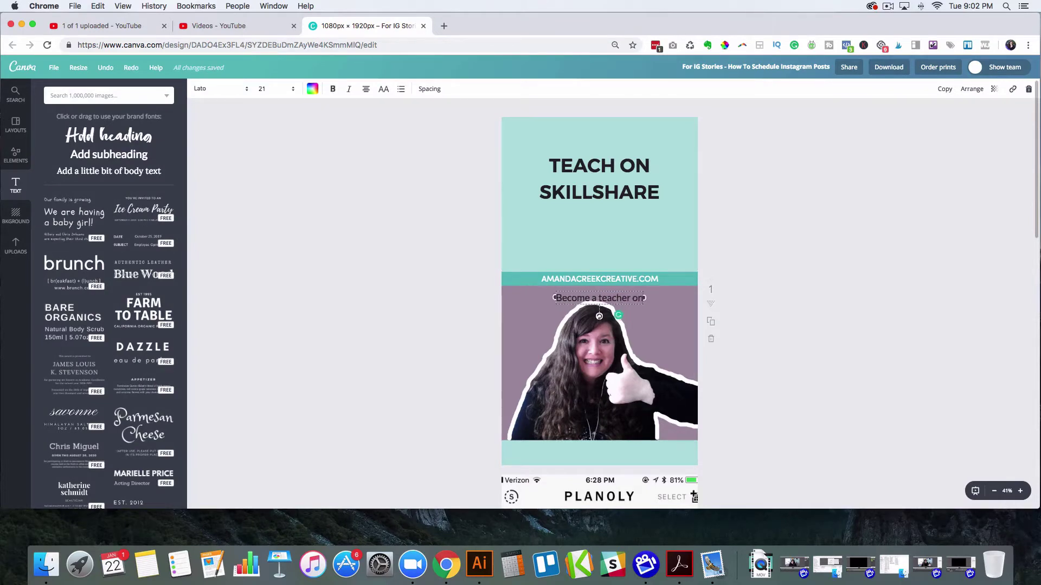
text( Skillshare by teaching)
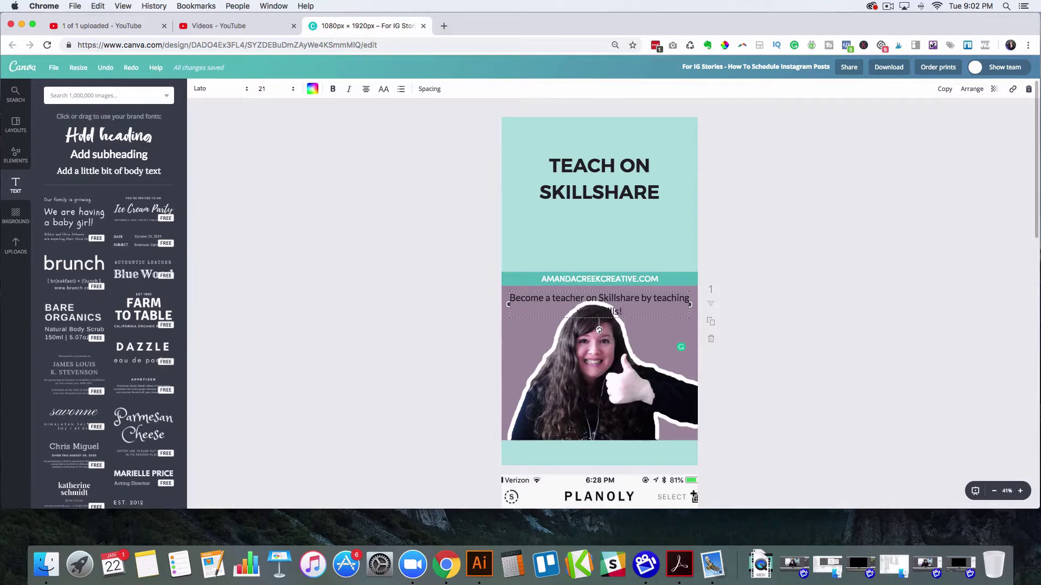
click(595, 310)
text(creative)
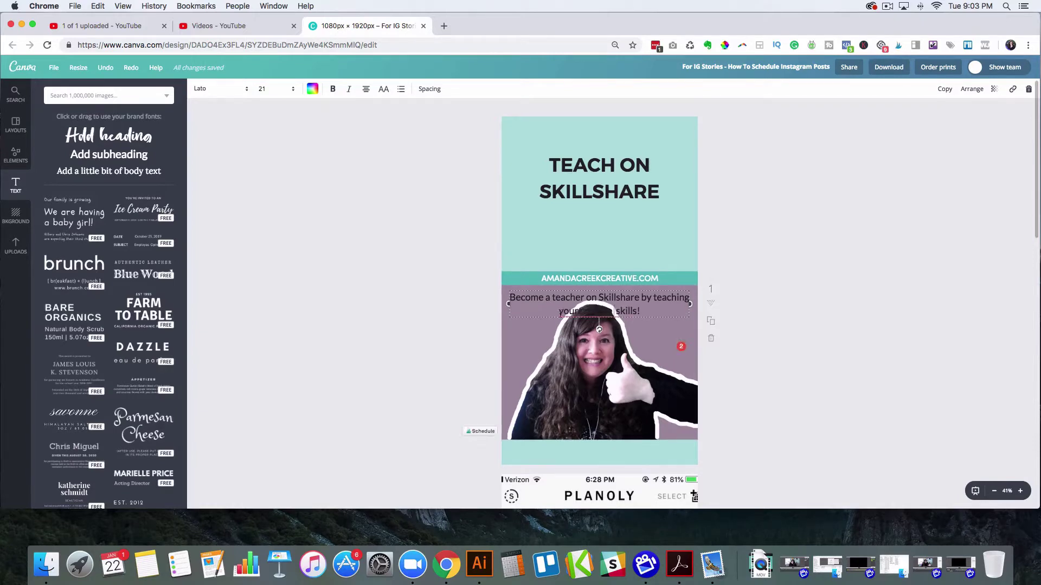
click(478, 324)
drag(609, 314, 644, 253)
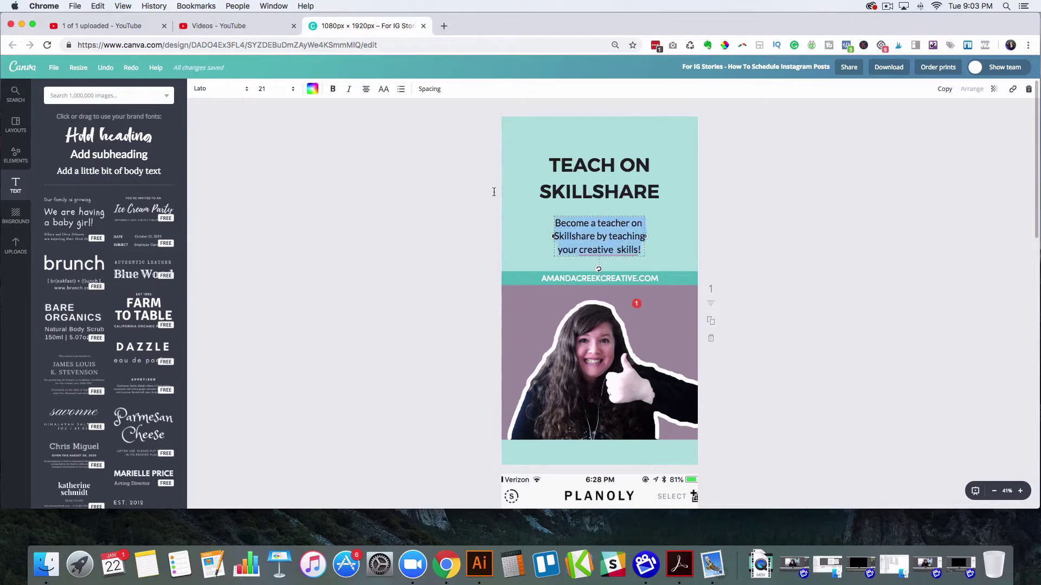
Set the caption font to Sofia Pro Regular and widen it to three lines.
click(237, 91)
click(236, 146)
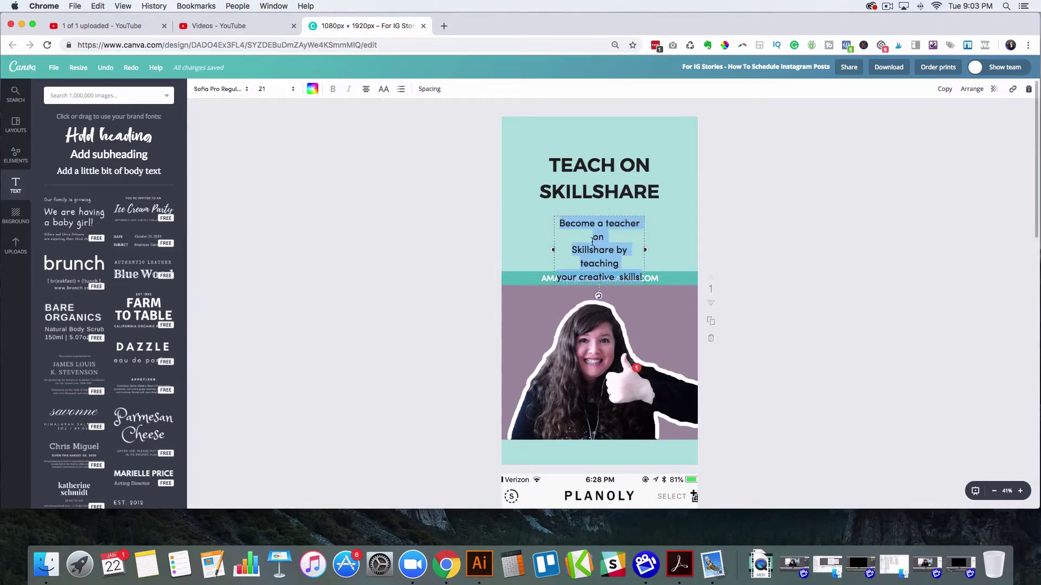
drag(553, 249, 535, 250)
click(490, 227)
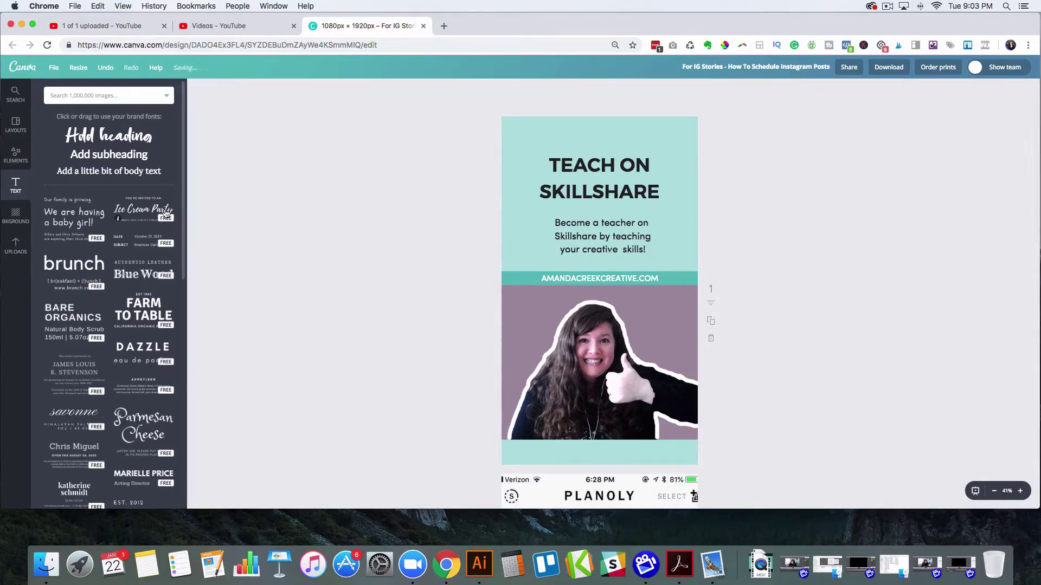
Add a line graphic from Elements and place it just under the title.
click(15, 155)
click(109, 192)
click(60, 250)
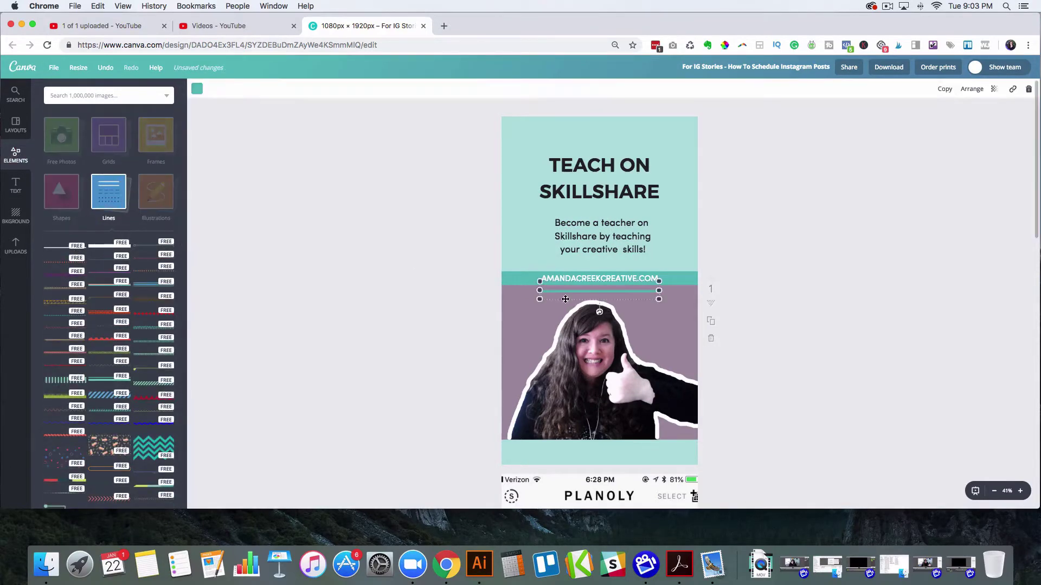
drag(611, 291, 600, 251)
Set the caption's font size to 18.
click(287, 90)
click(264, 190)
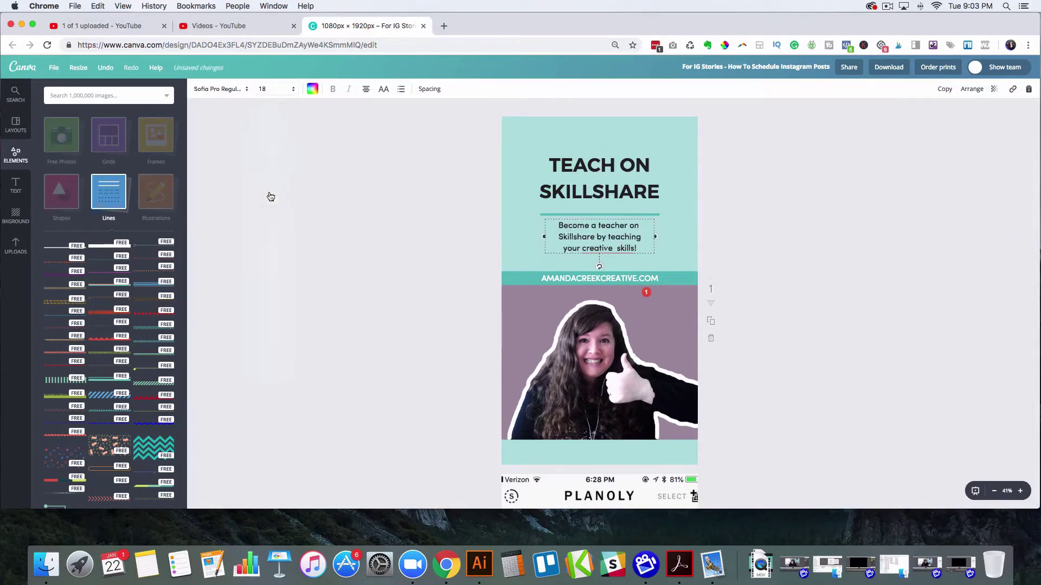
click(477, 225)
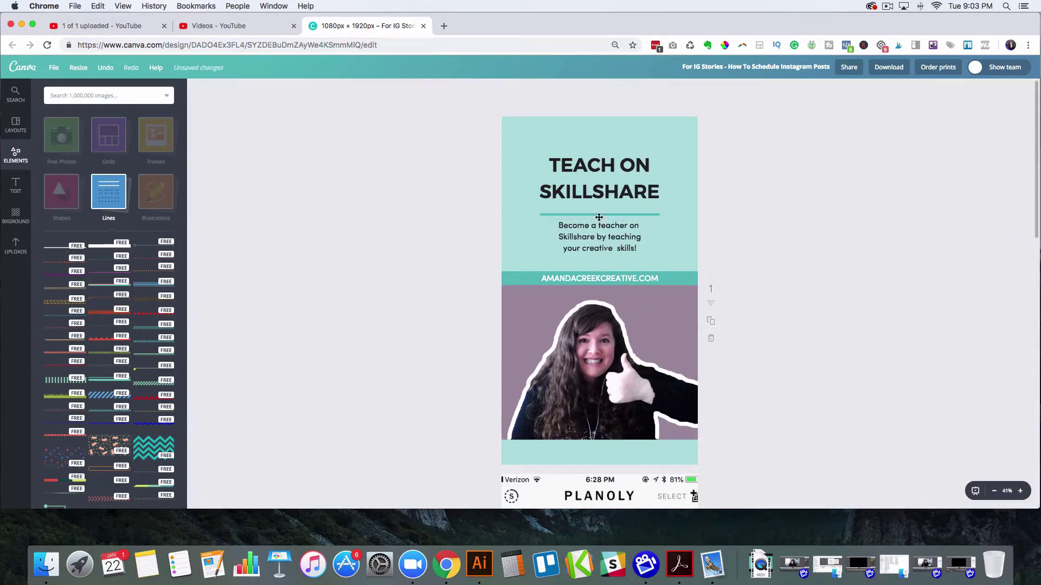
Rename the design to Teach On Skillshare.
click(784, 72)
text(Y)
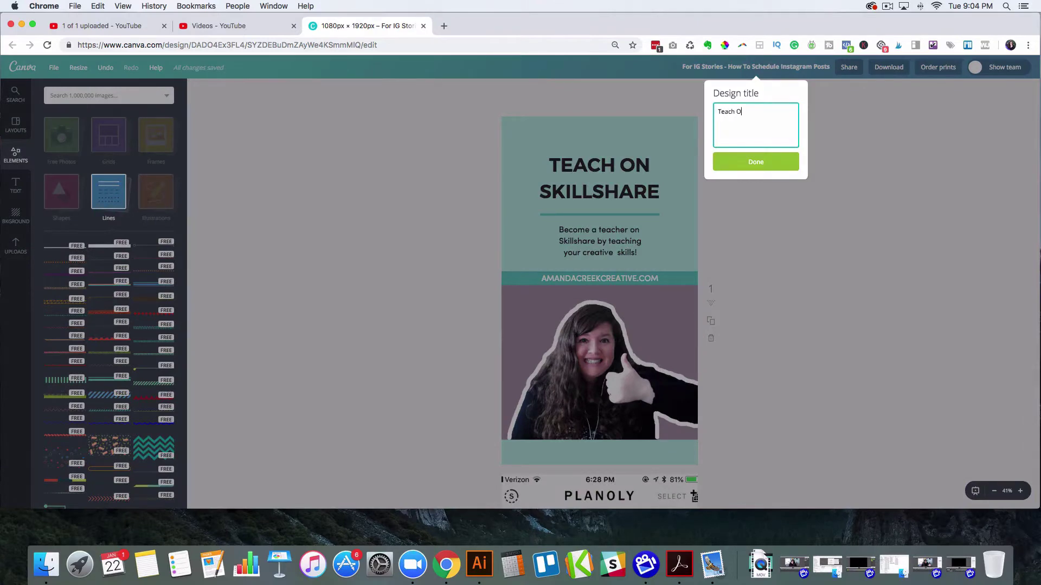
click(755, 161)
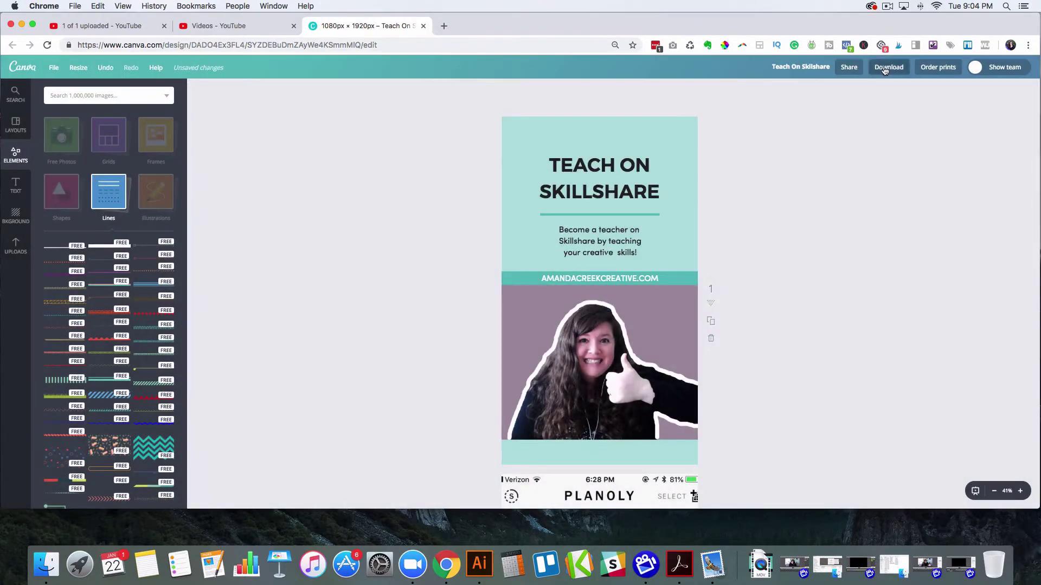
Download page 1 of the design as a PNG.
click(888, 67)
click(878, 217)
text(1)
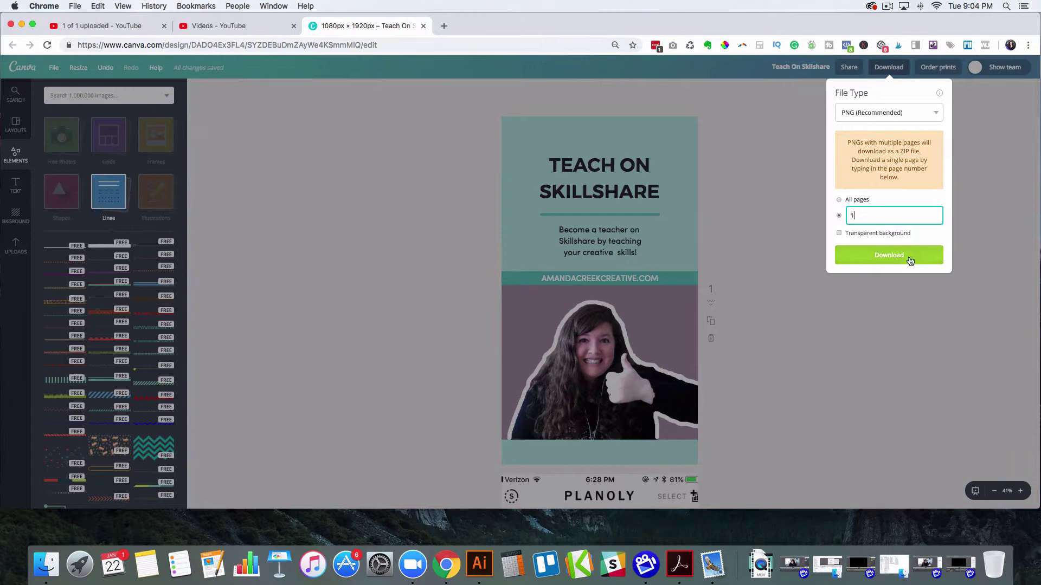
click(888, 254)
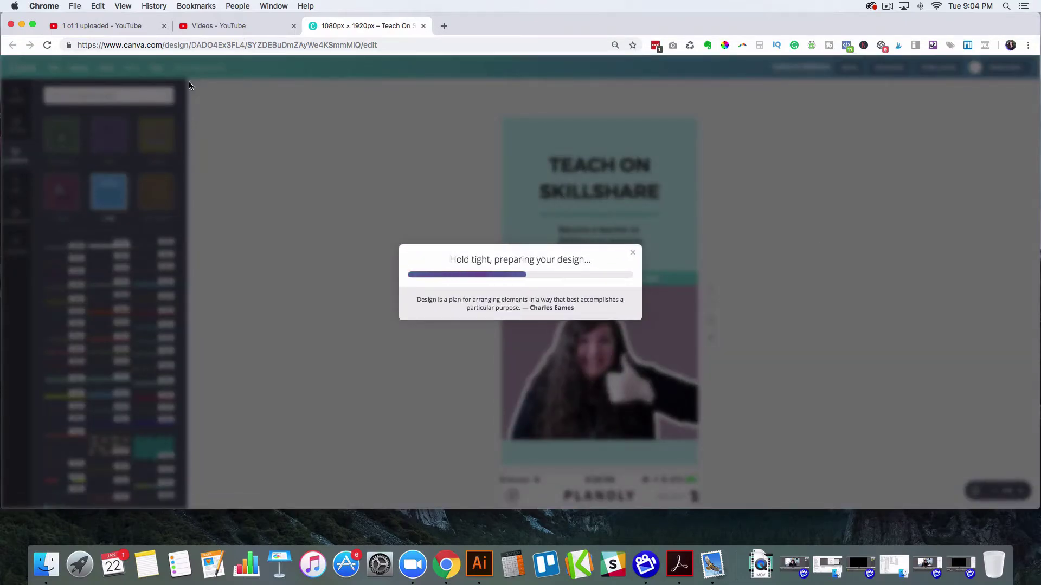
click(632, 238)
click(888, 6)
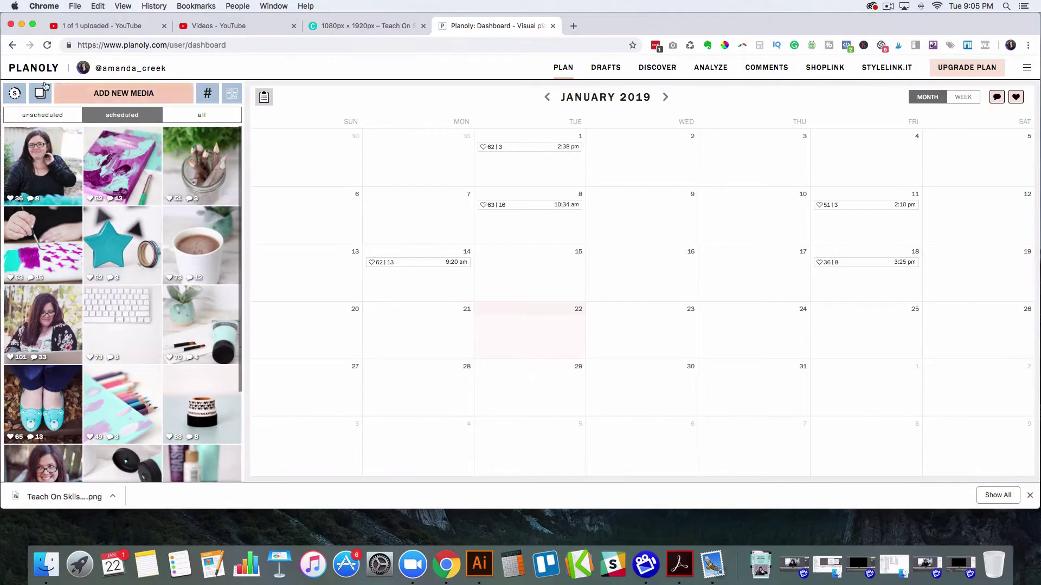
Upload the downloaded graphic as a new Planoly story and open its Schedule Story form.
click(13, 94)
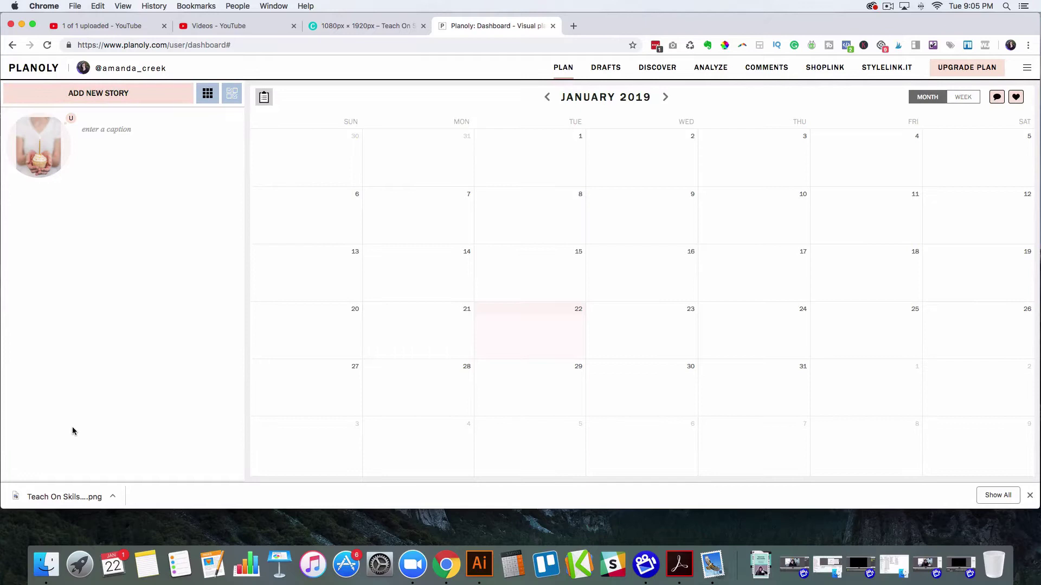
drag(64, 488, 93, 365)
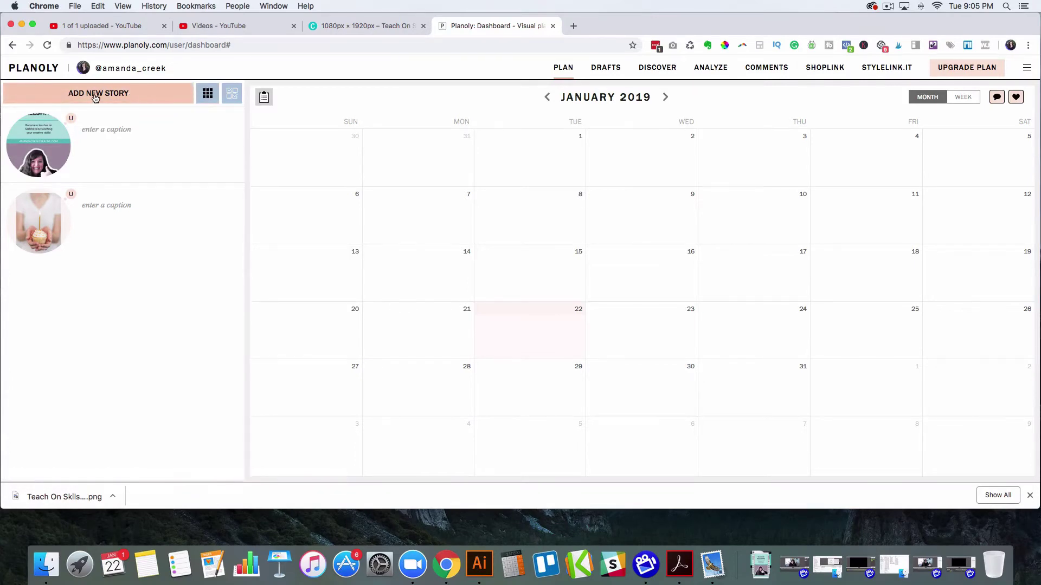
click(206, 95)
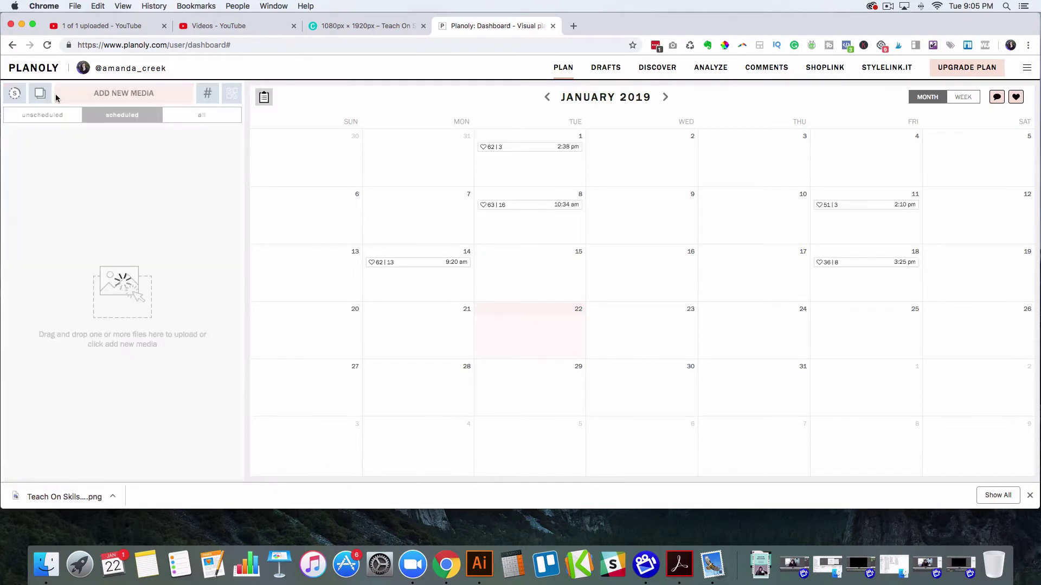
click(15, 96)
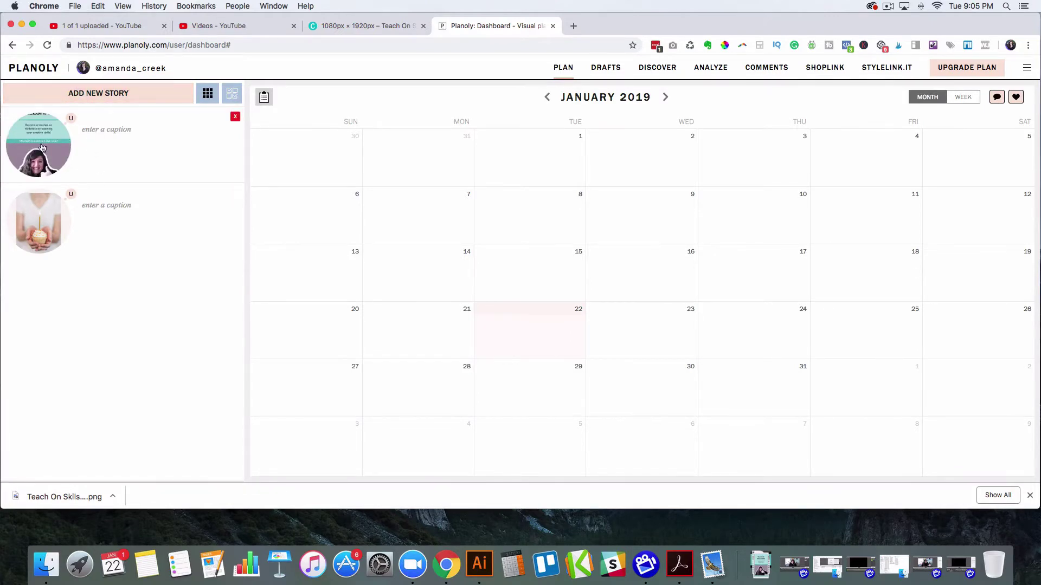
click(108, 135)
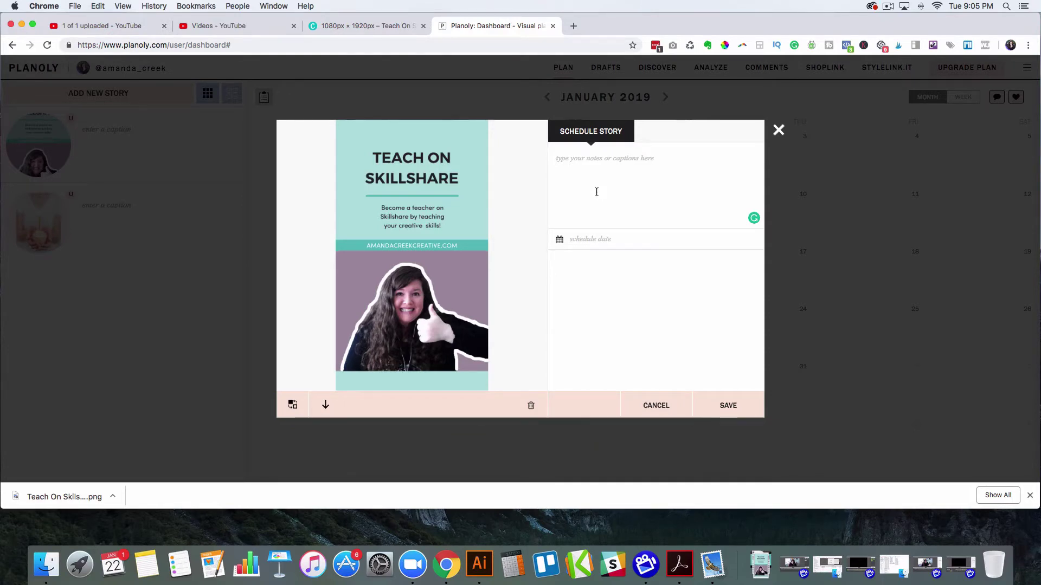
Pick January 23 and 04:00 pm as the story's schedule, then save it.
click(602, 240)
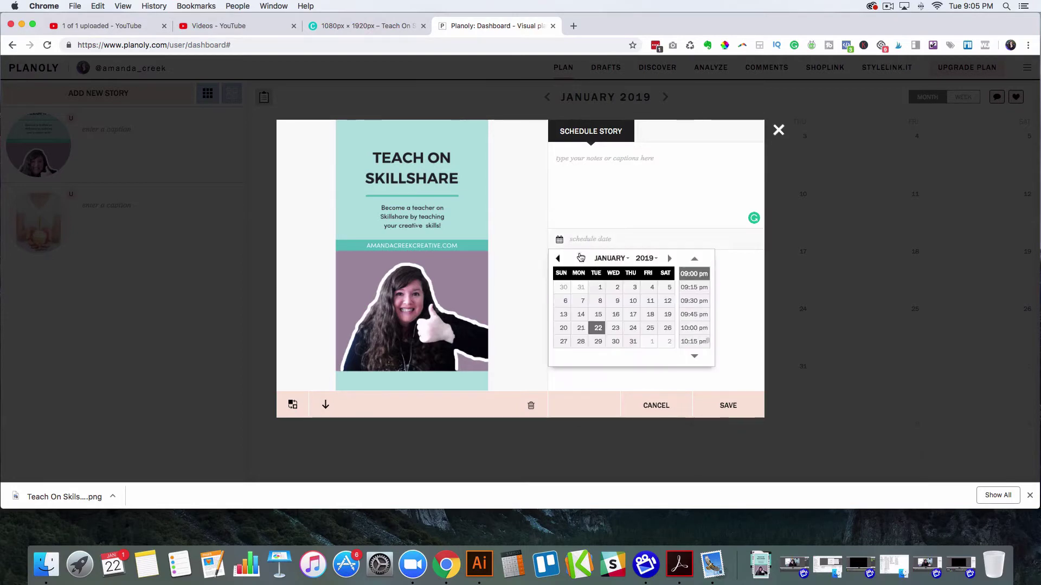
click(615, 328)
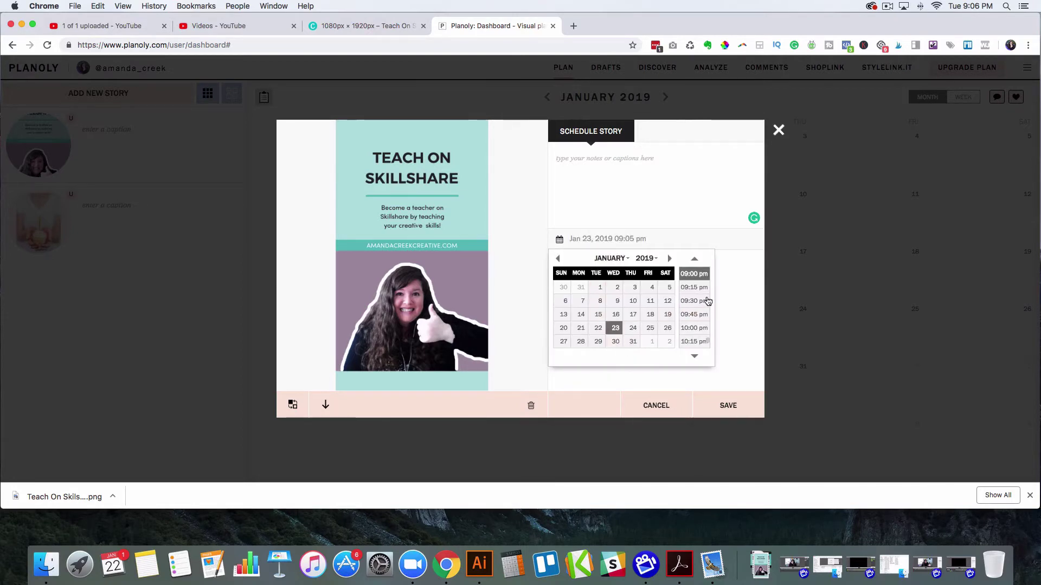
scroll(700, 297, down, 5)
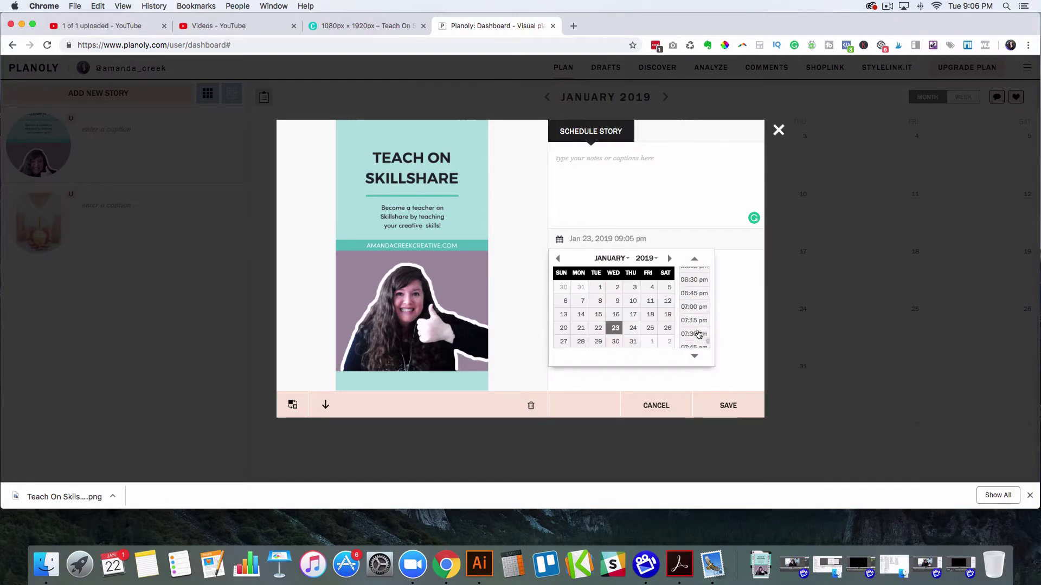
scroll(699, 334, up, 10)
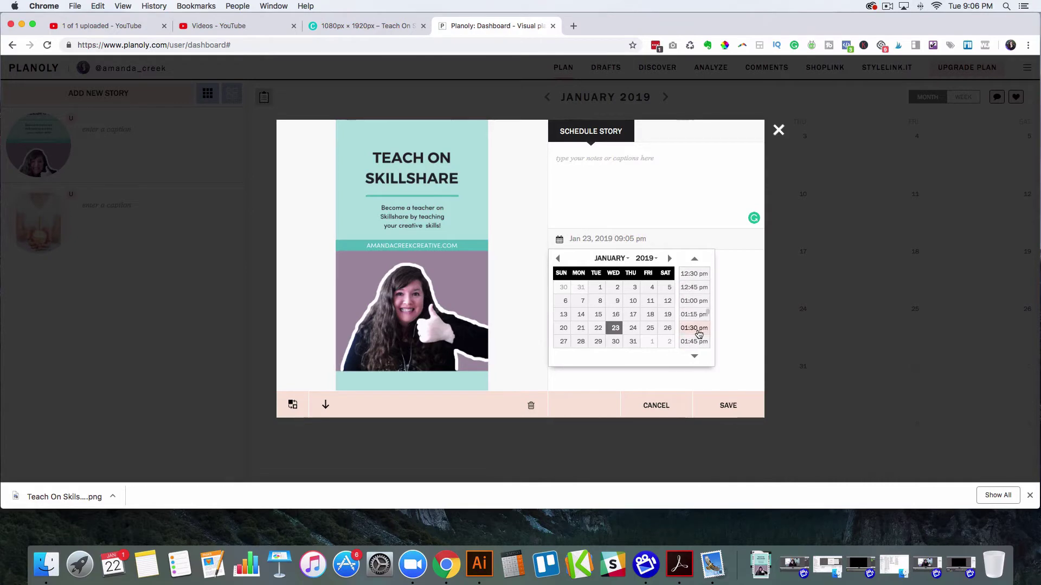
scroll(699, 330, down, 5)
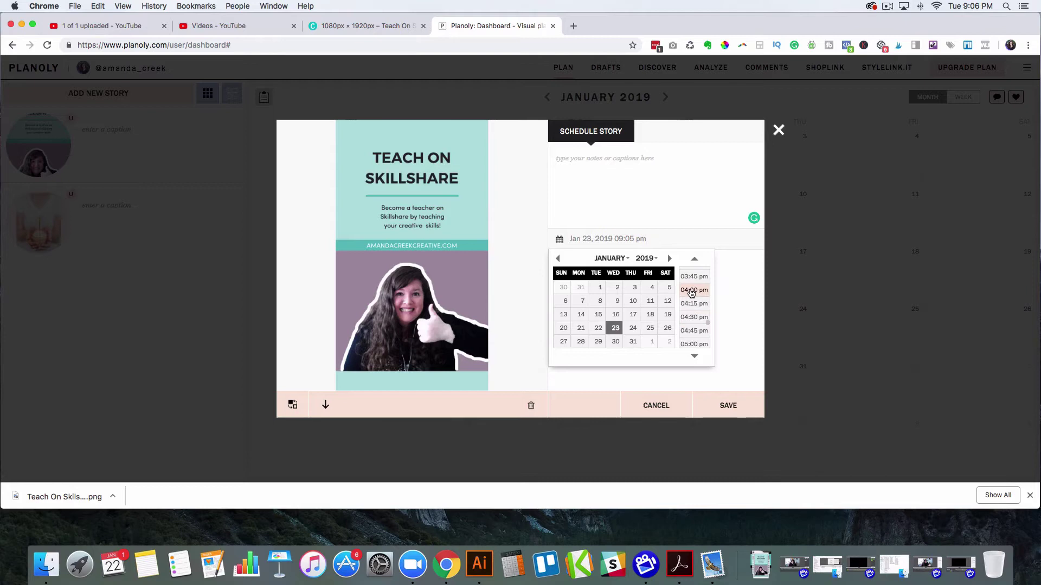
click(691, 292)
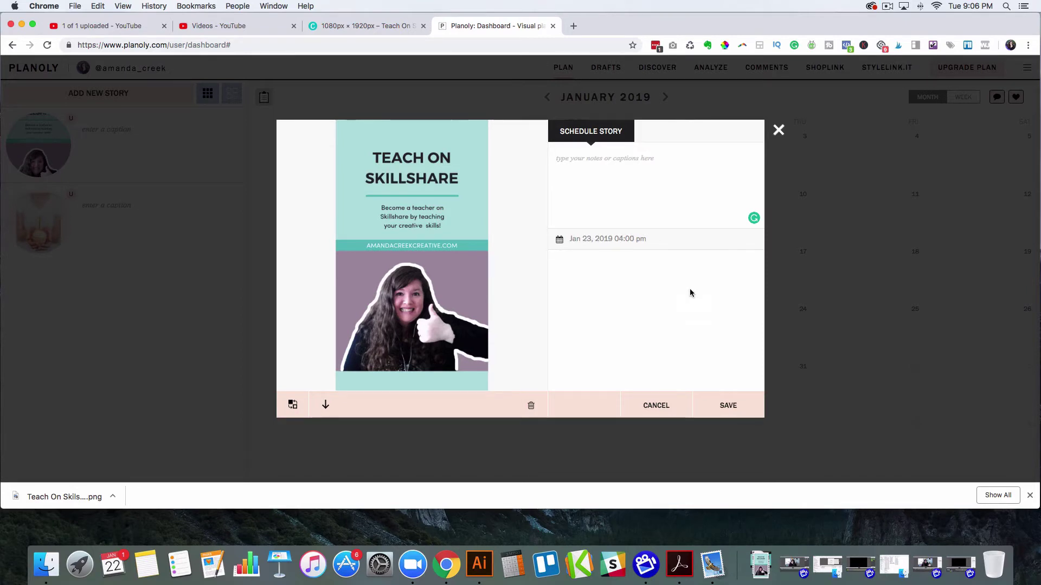
click(728, 405)
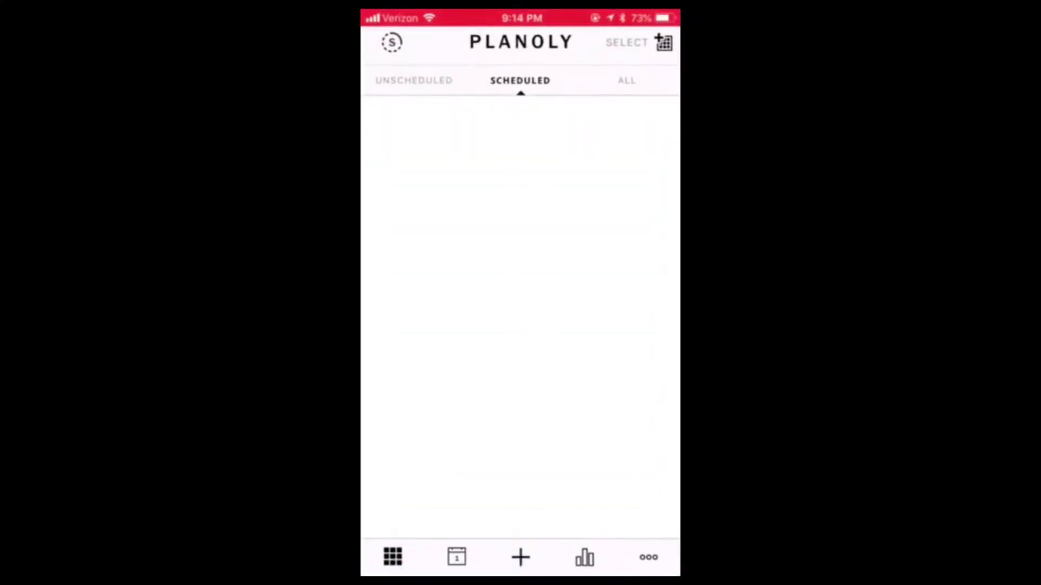
Open the 4:00 PM Jan 23 story in the phone app and post it now to Instagram.
click(392, 42)
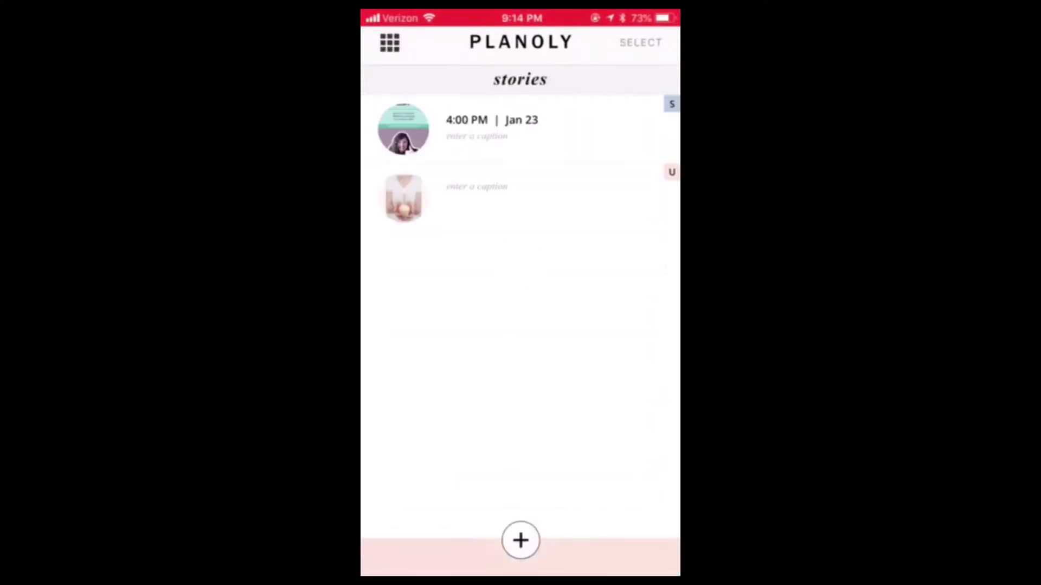
click(404, 129)
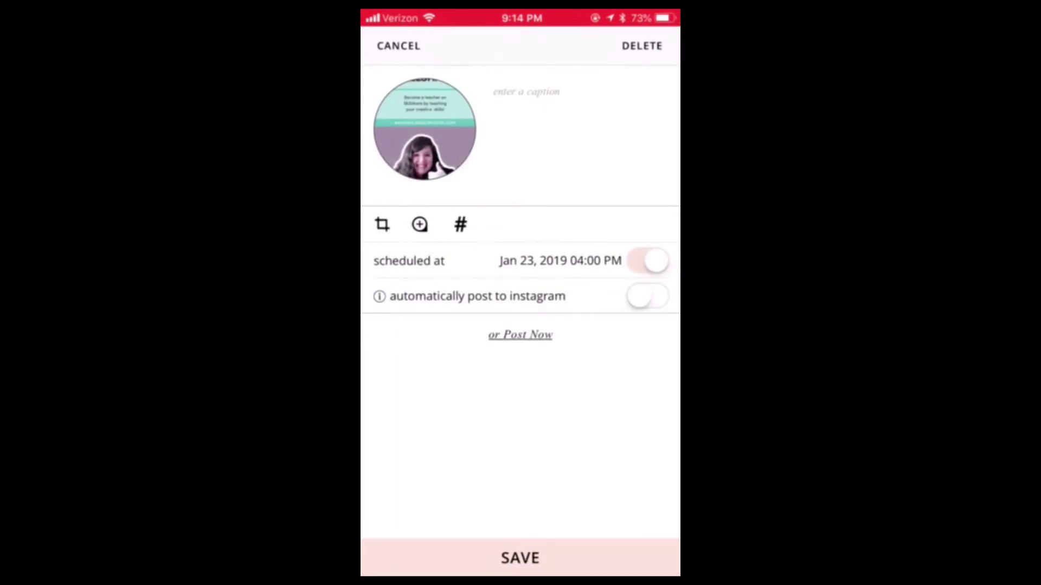
click(520, 335)
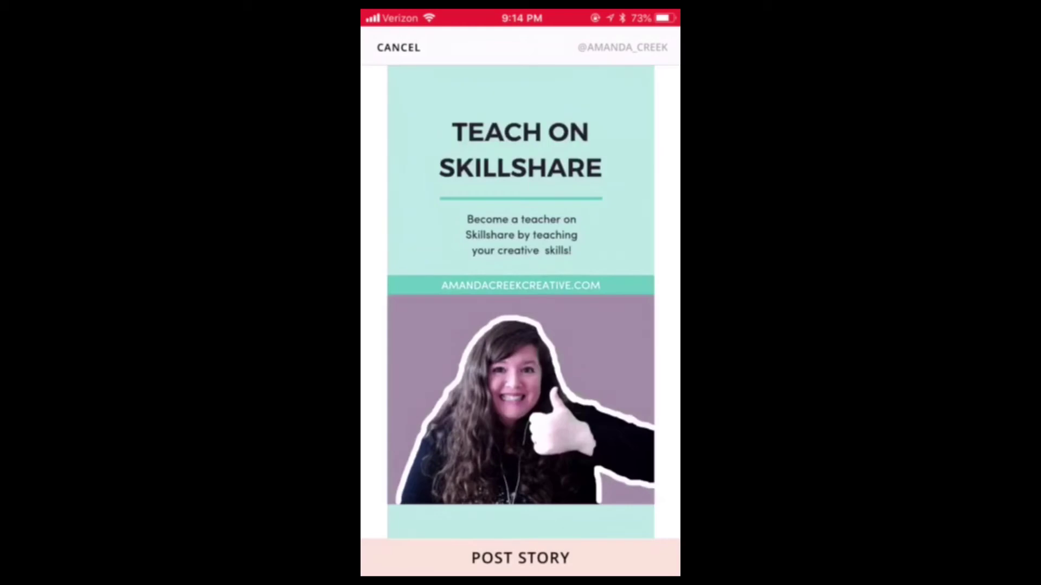
click(520, 558)
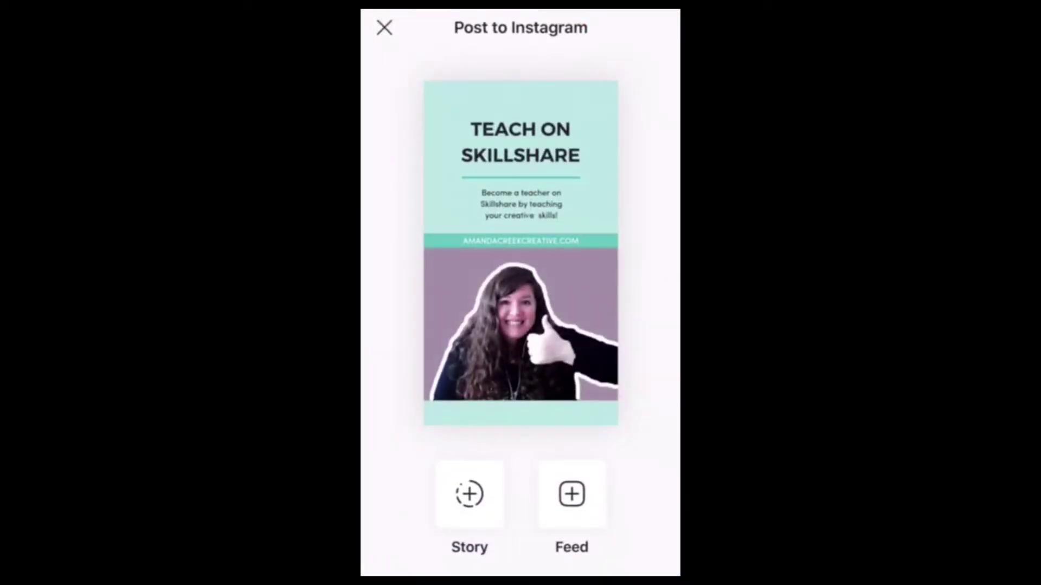
Share the image as an Instagram story and add a 'new post' GIF sticker.
click(469, 494)
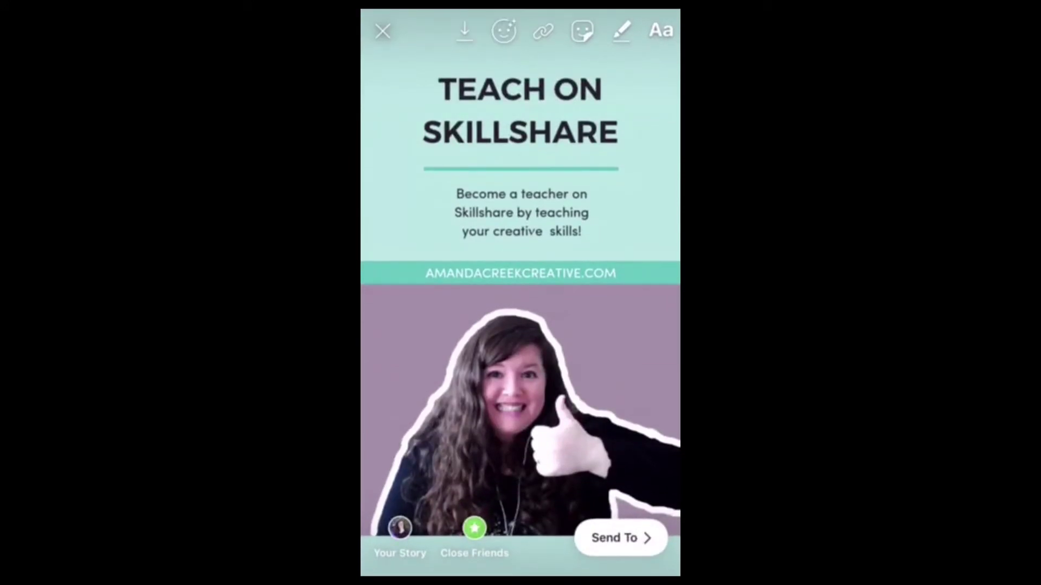
click(581, 30)
click(420, 395)
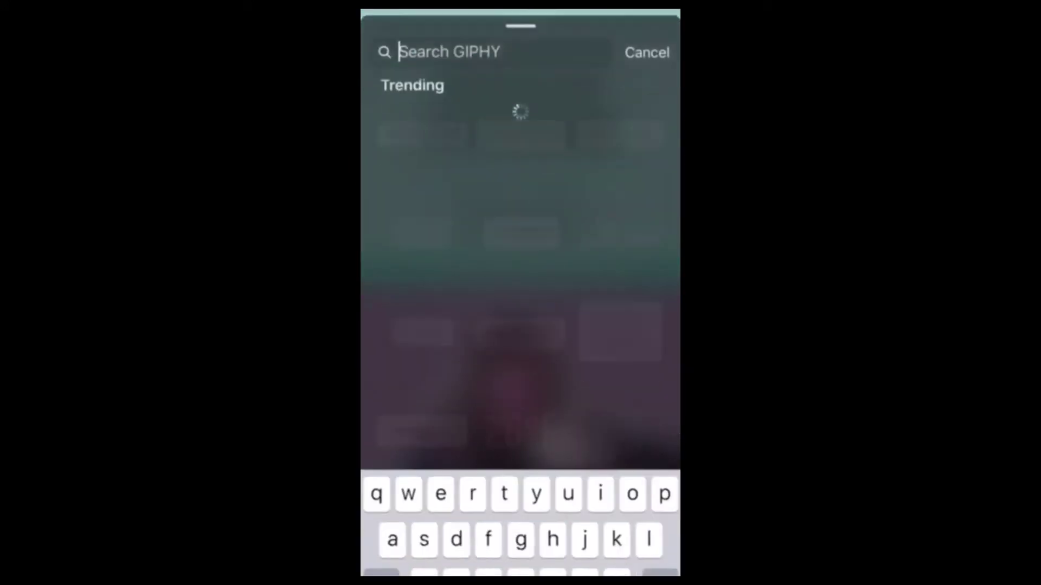
text(ne)
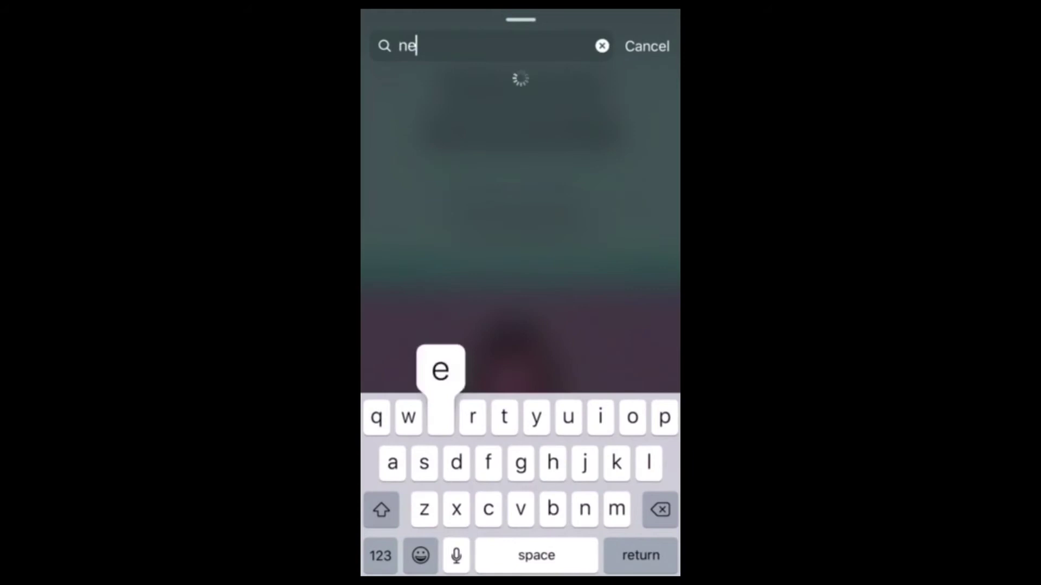
text(w p)
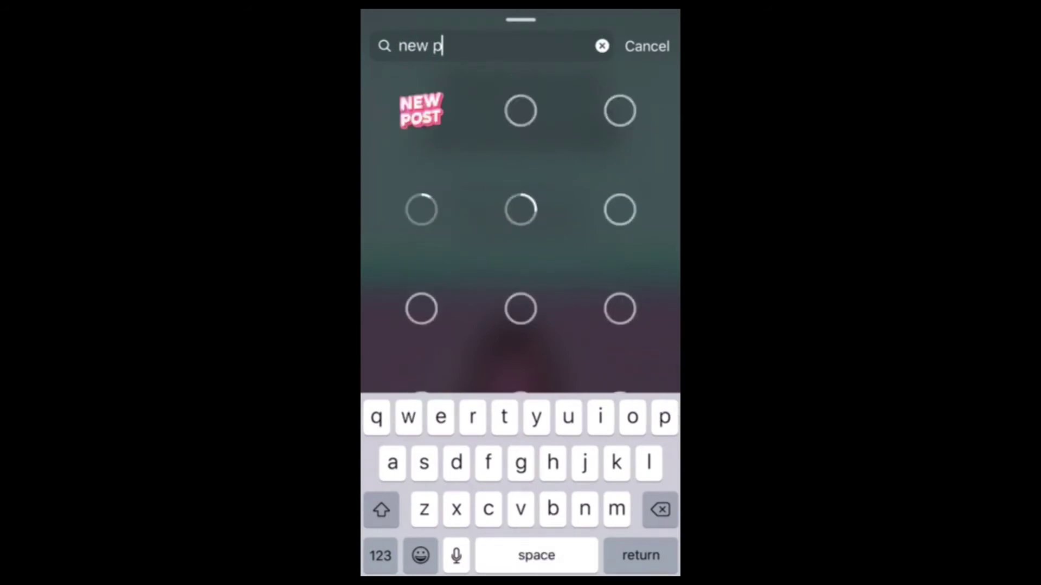
text(ost)
scroll(521, 271, down, 2)
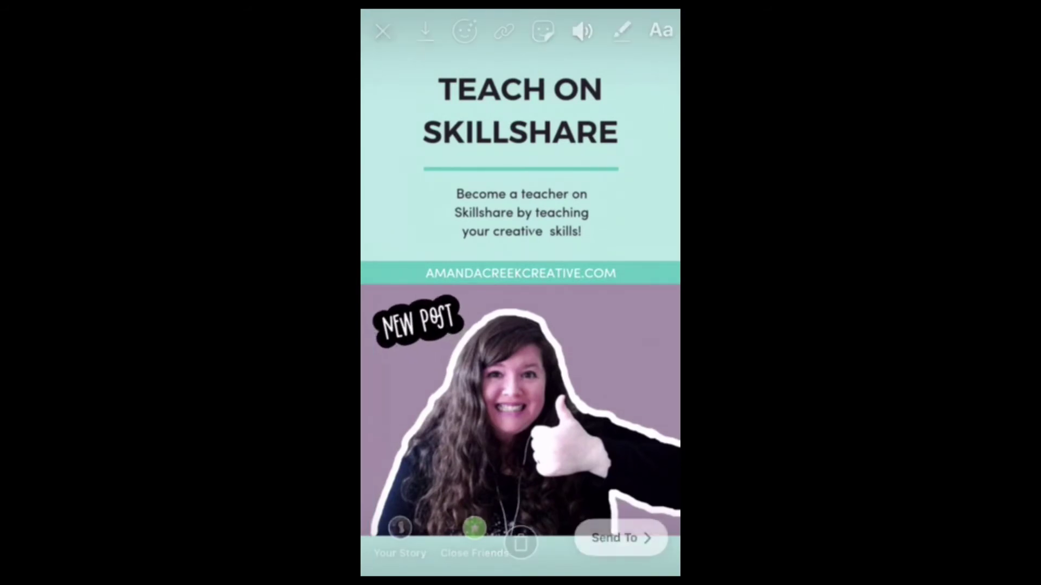
Reopen the GIF sticker search and search for 'link in b'.
click(544, 31)
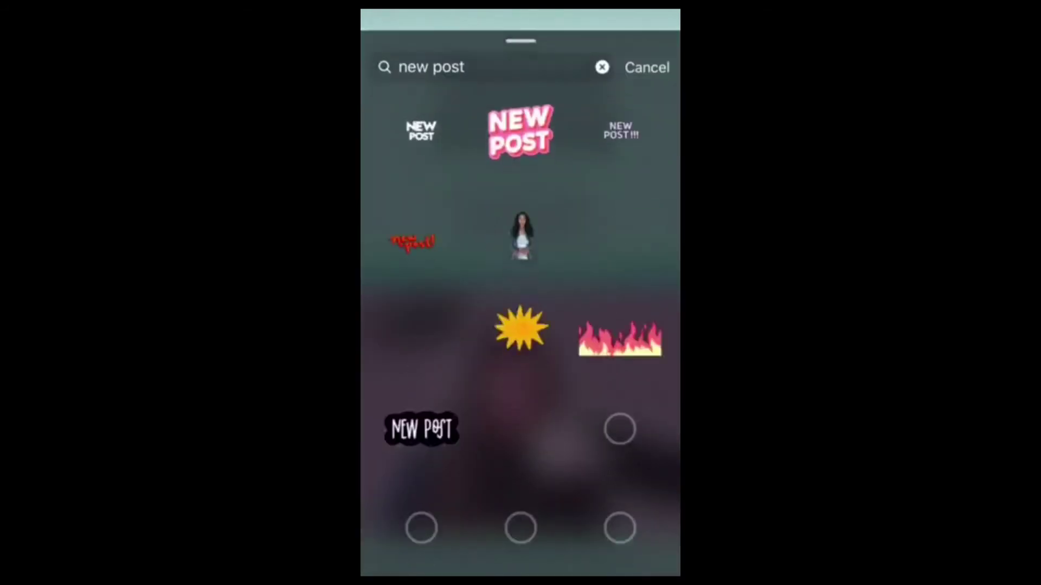
click(434, 65)
click(599, 44)
text(link)
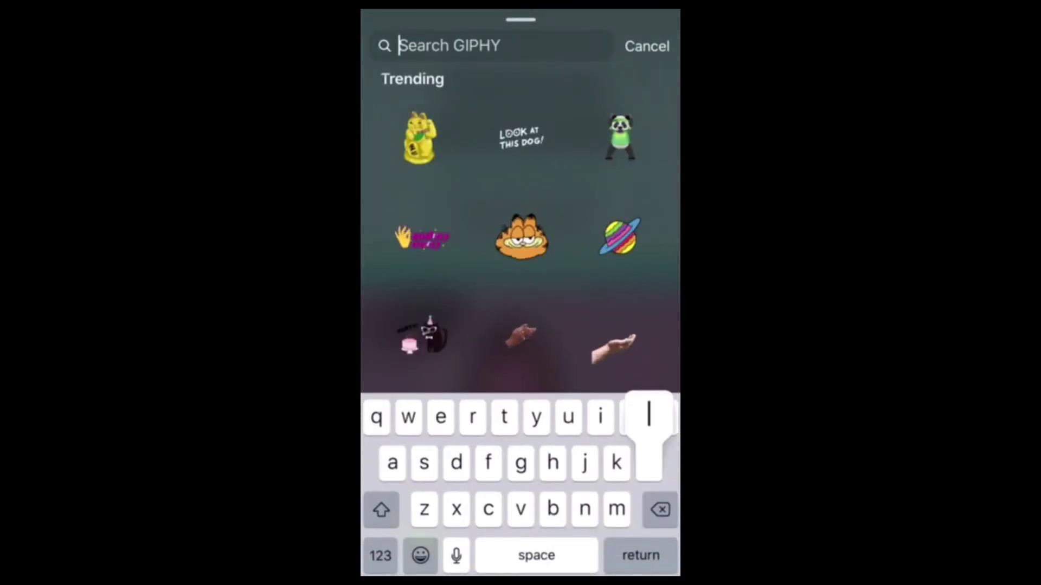